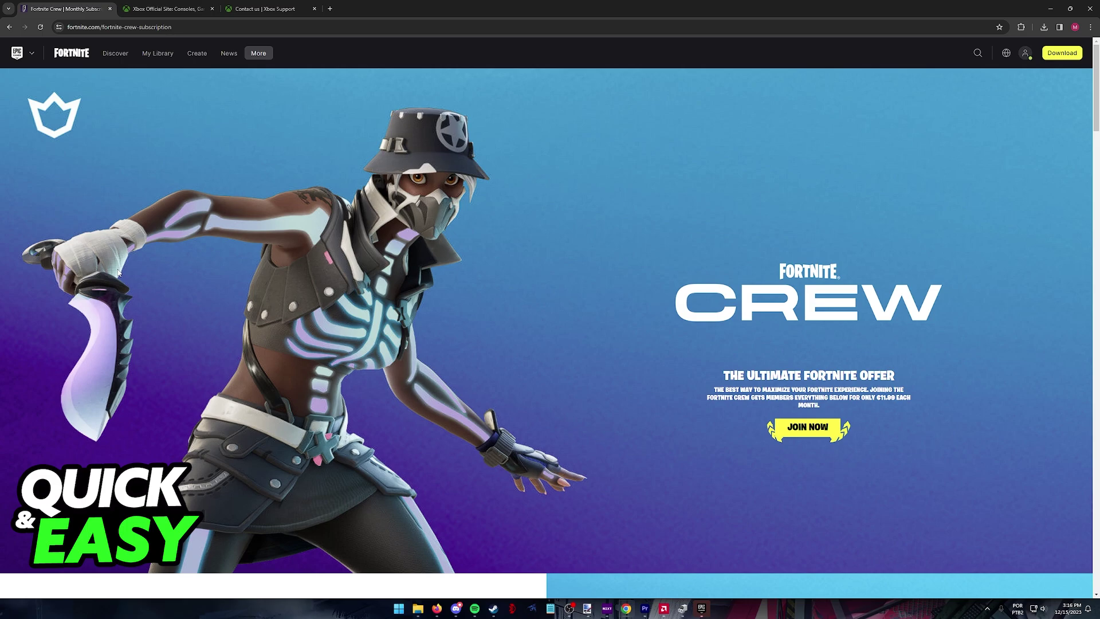
scroll(119, 272, down, 5)
scroll(138, 258, down, 3)
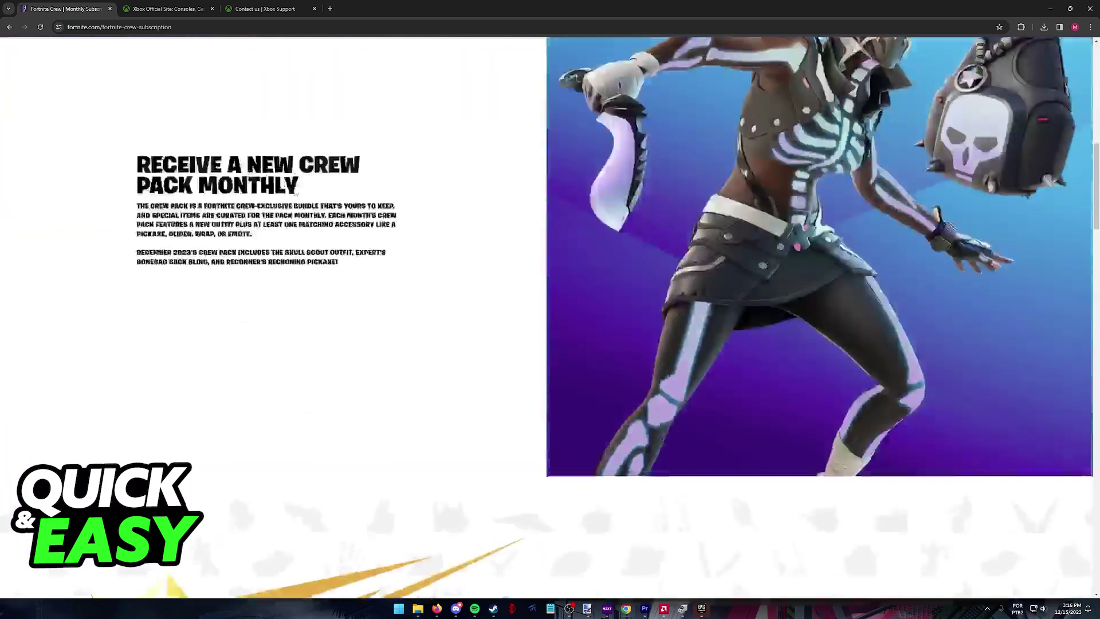
scroll(137, 258, up, 3)
scroll(223, 219, down, 5)
scroll(222, 219, down, 8)
scroll(384, 269, down, 8)
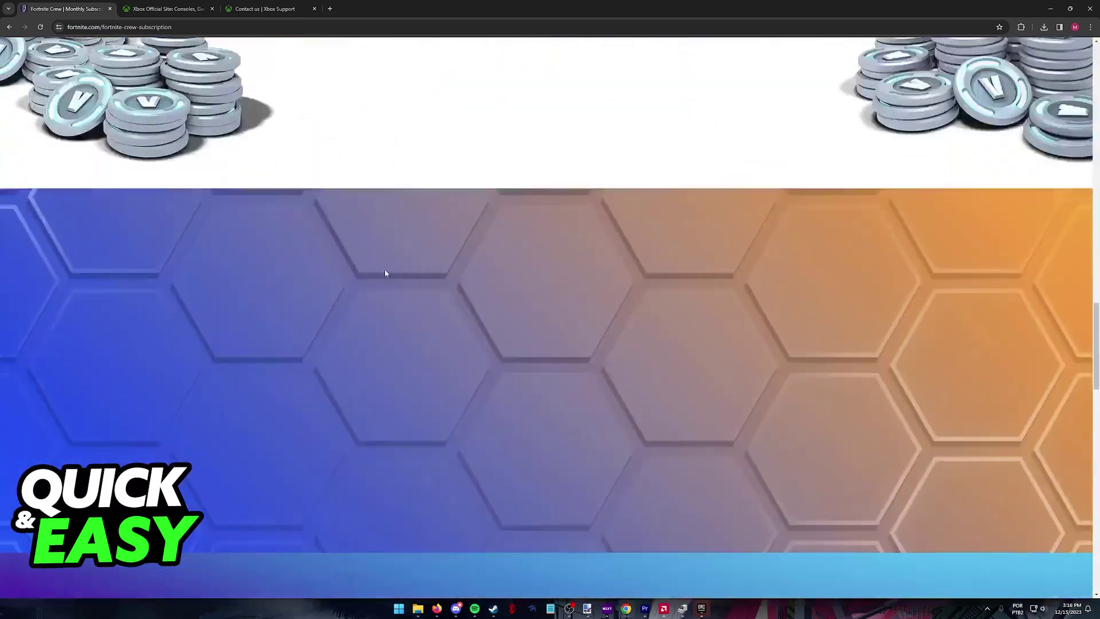
scroll(386, 277, down, 6)
scroll(513, 302, down, 2)
scroll(513, 299, down, 5)
scroll(542, 244, up, 5)
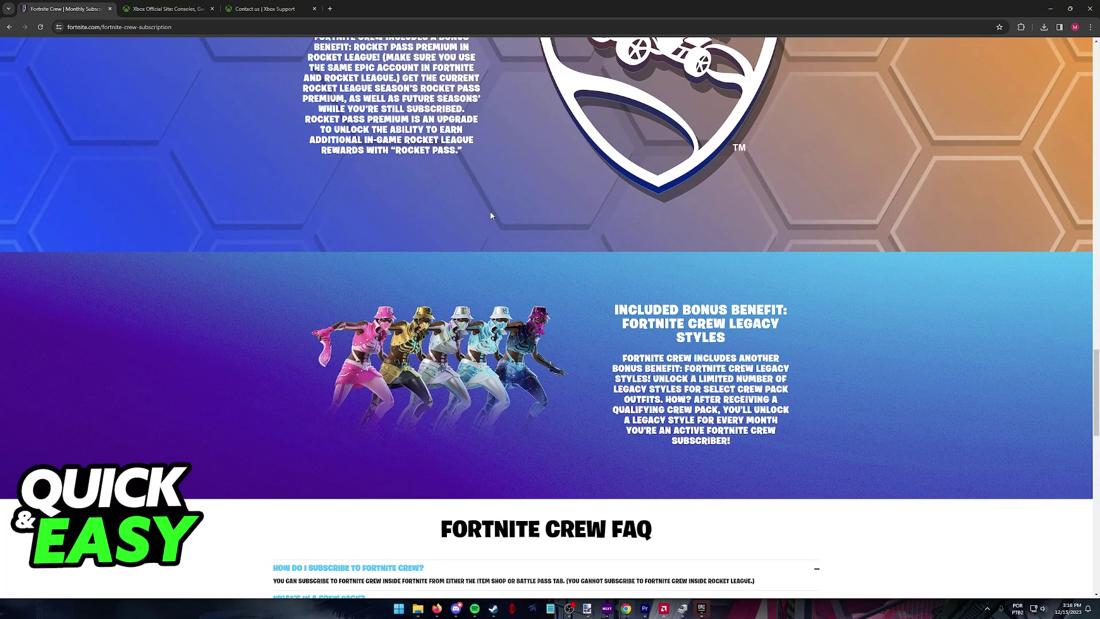
scroll(491, 215, up, 8)
scroll(328, 206, up, 8)
scroll(330, 208, up, 5)
scroll(331, 213, up, 1)
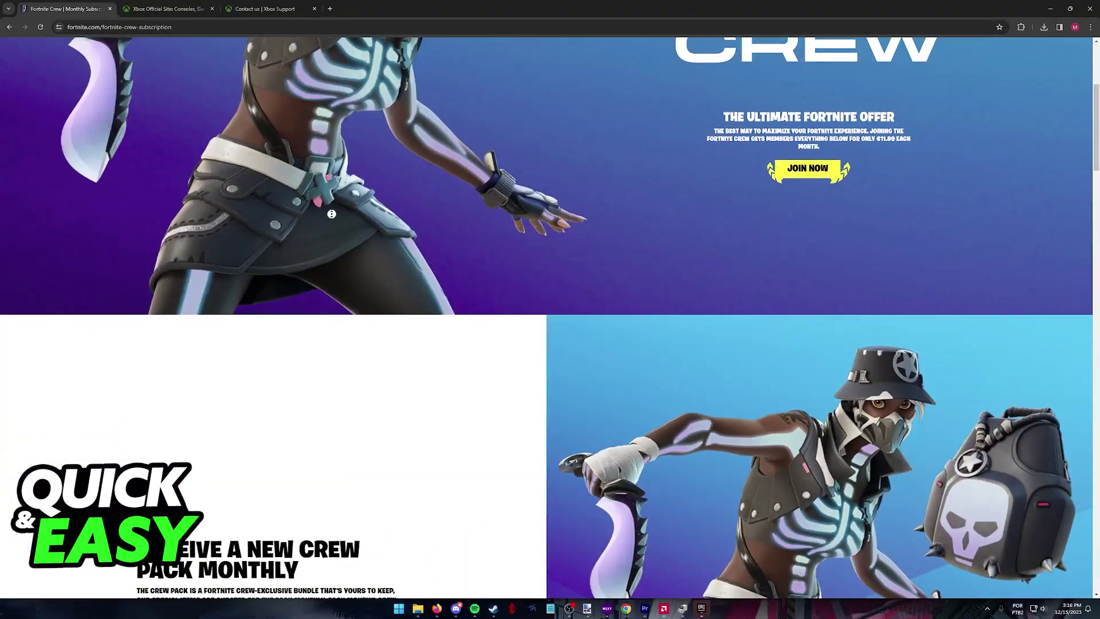
scroll(330, 213, up, 5)
Step: Switch to the Xbox Official Site tab to show the Xbox.com home page
click(164, 10)
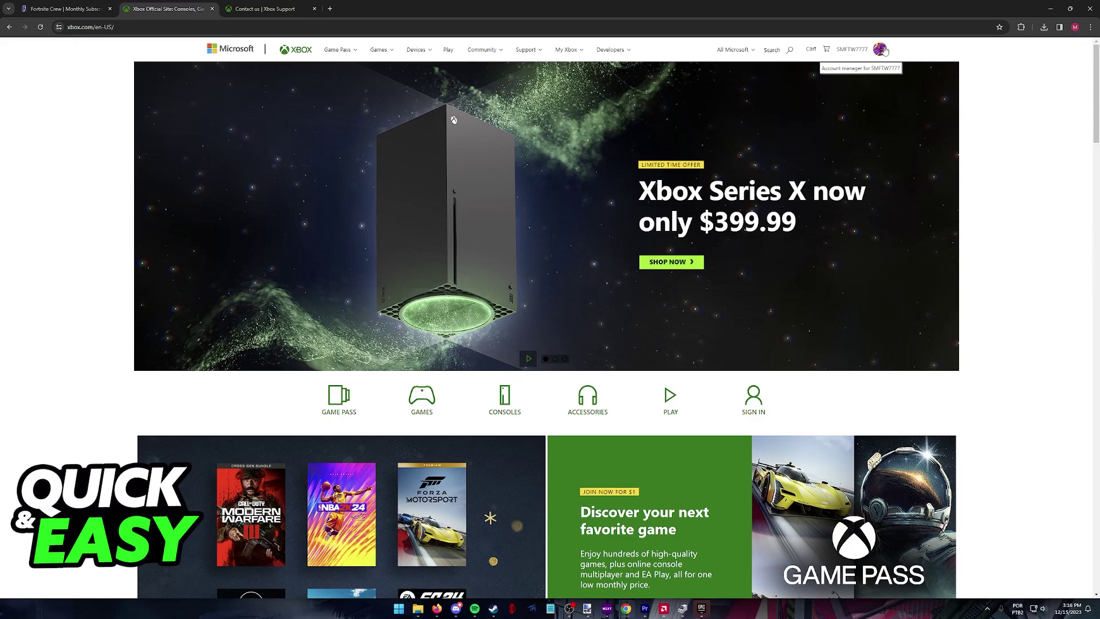
scroll(851, 108, down, 8)
scroll(782, 213, up, 8)
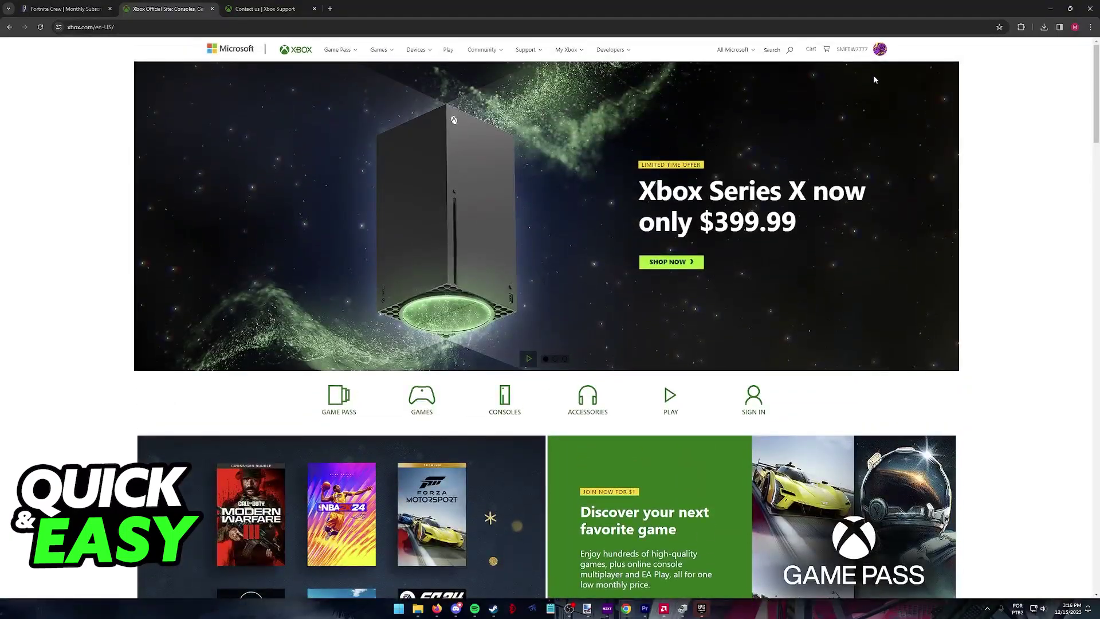
Step: Choose My Microsoft account from the Xbox.com profile avatar menu
click(879, 49)
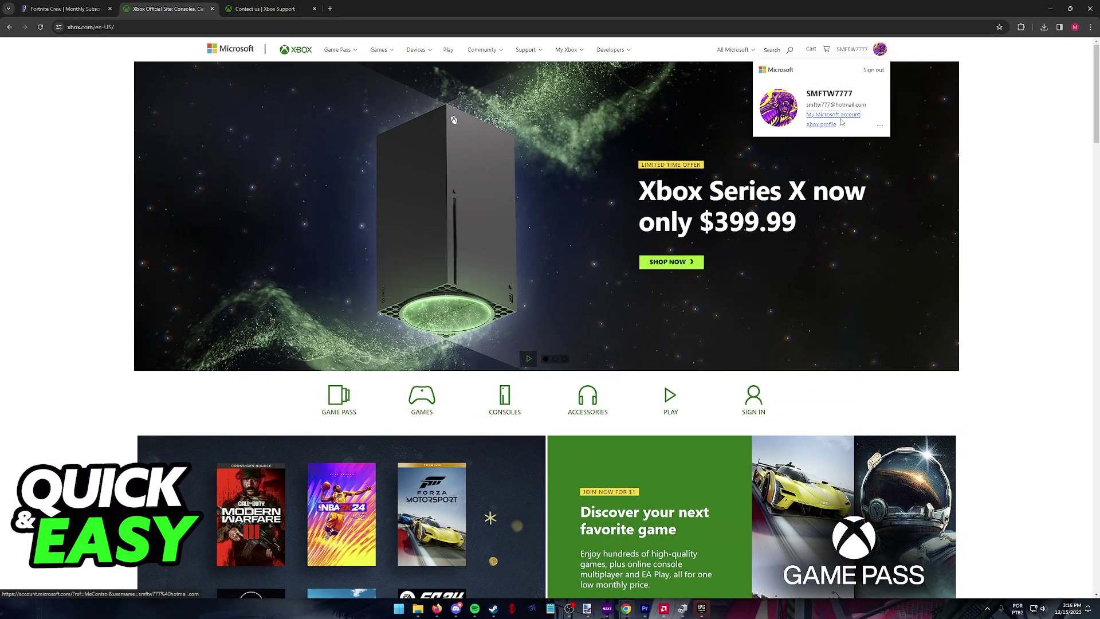
click(822, 124)
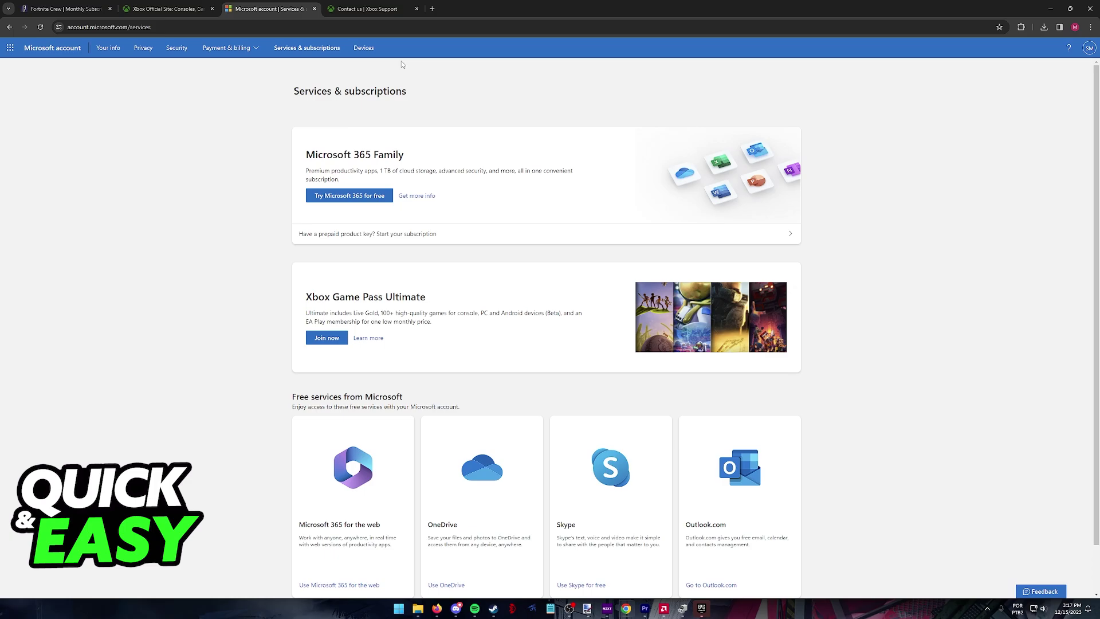
click(65, 9)
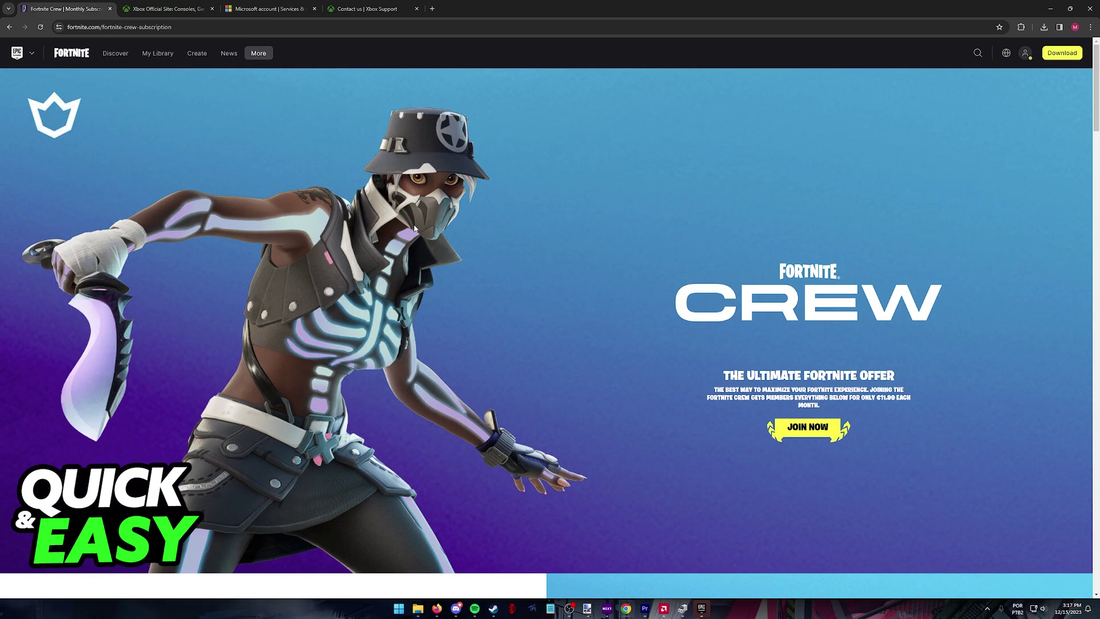
click(268, 9)
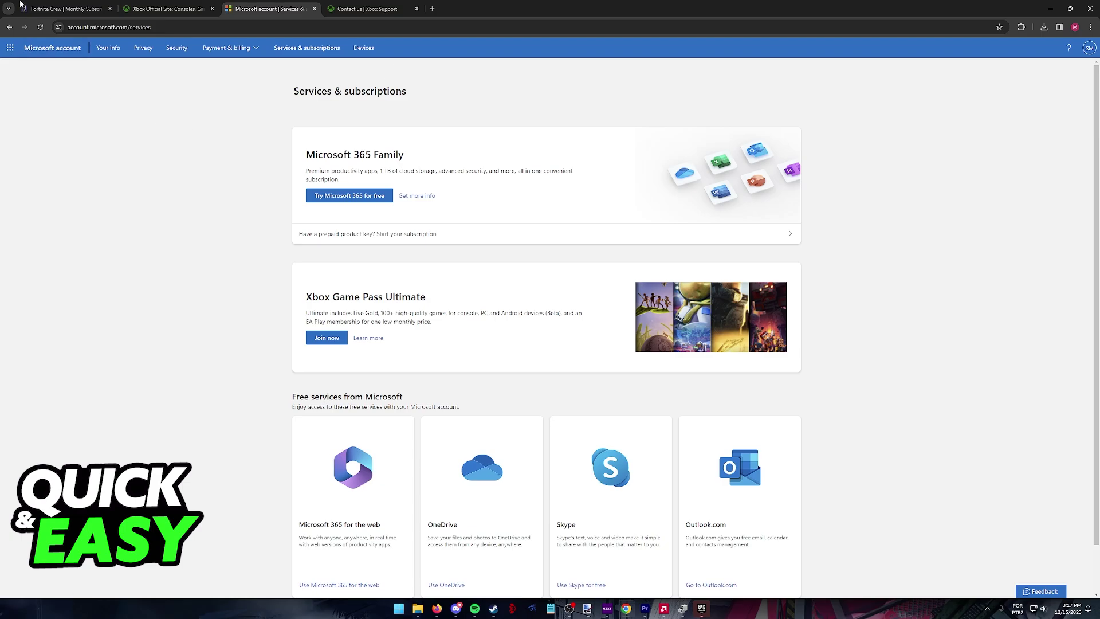
click(64, 9)
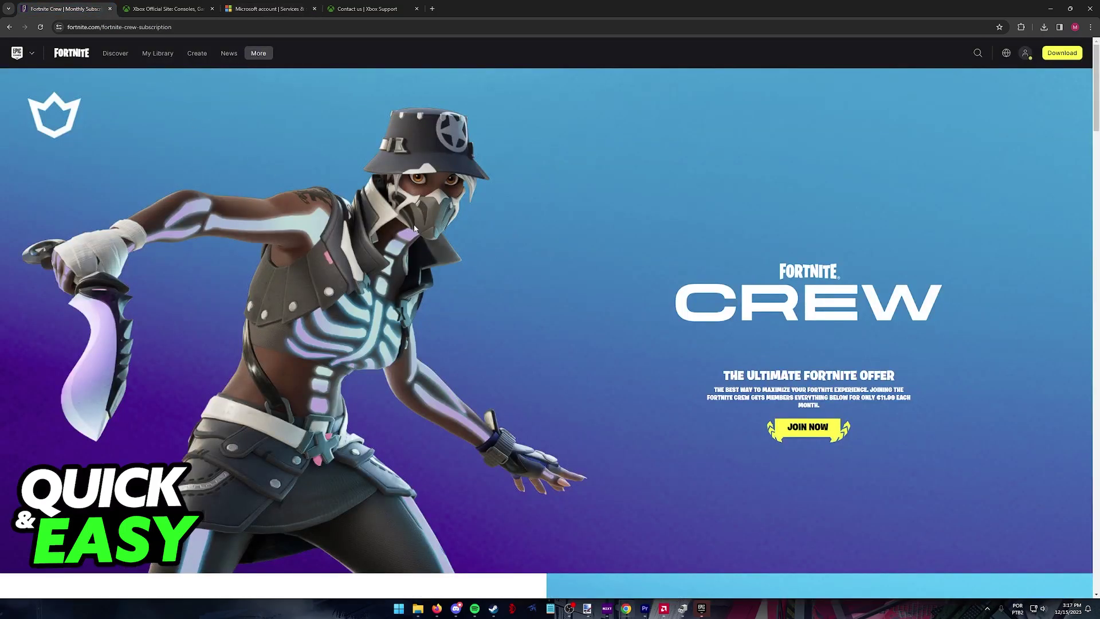
click(268, 10)
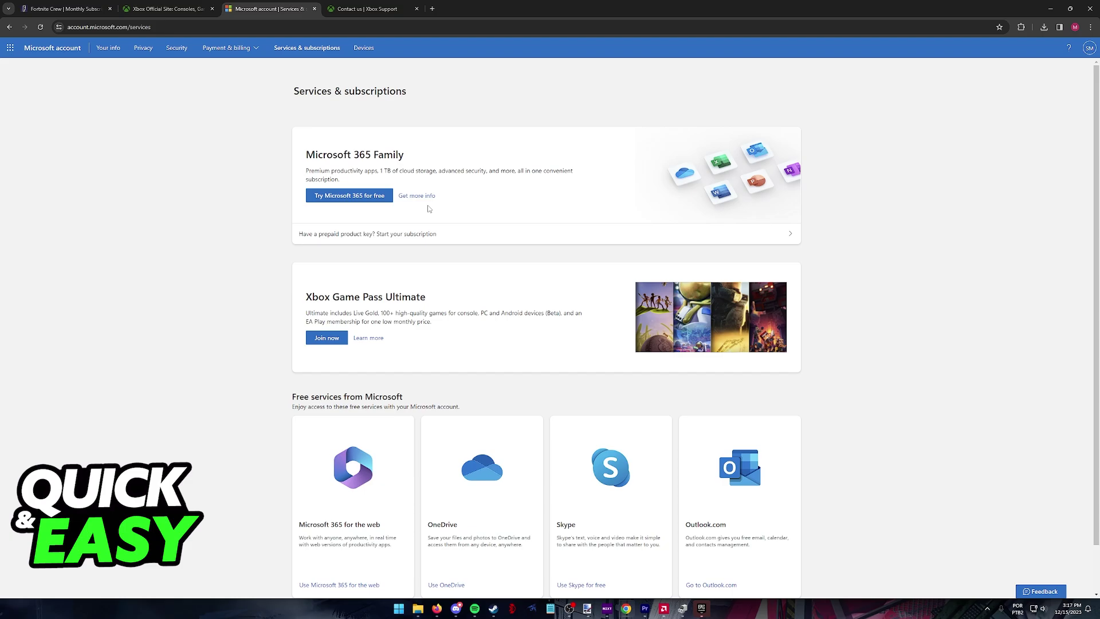
scroll(428, 208, down, 2)
scroll(428, 344, up, 2)
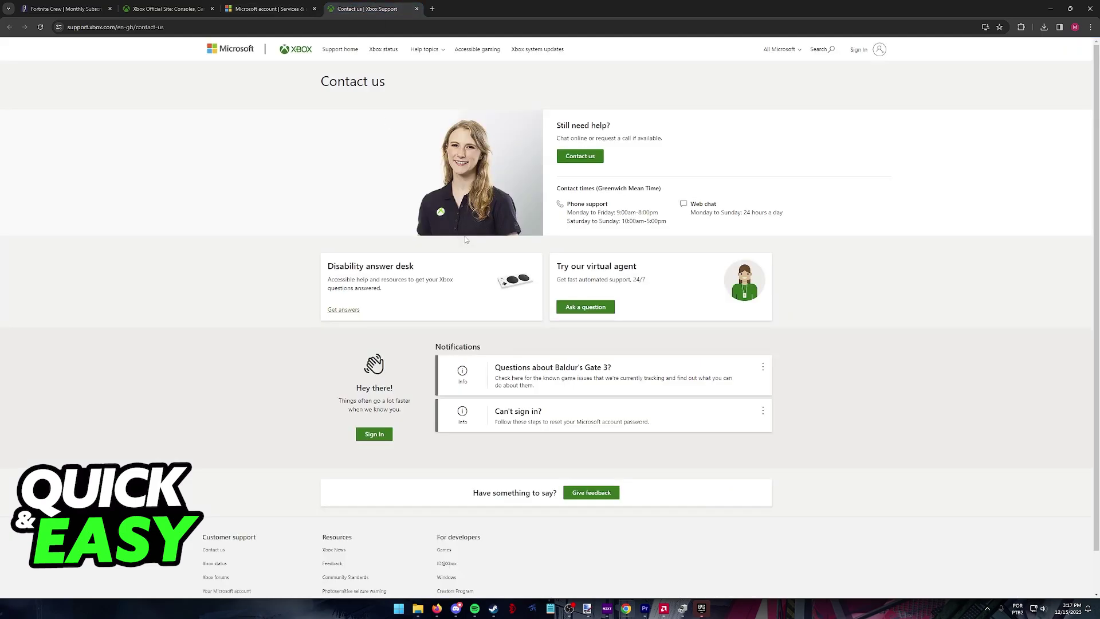
Step: Switch to the 'Contact us | Xbox Support' tab
click(367, 9)
scroll(630, 190, down, 1)
drag(199, 492, 236, 510)
click(213, 488)
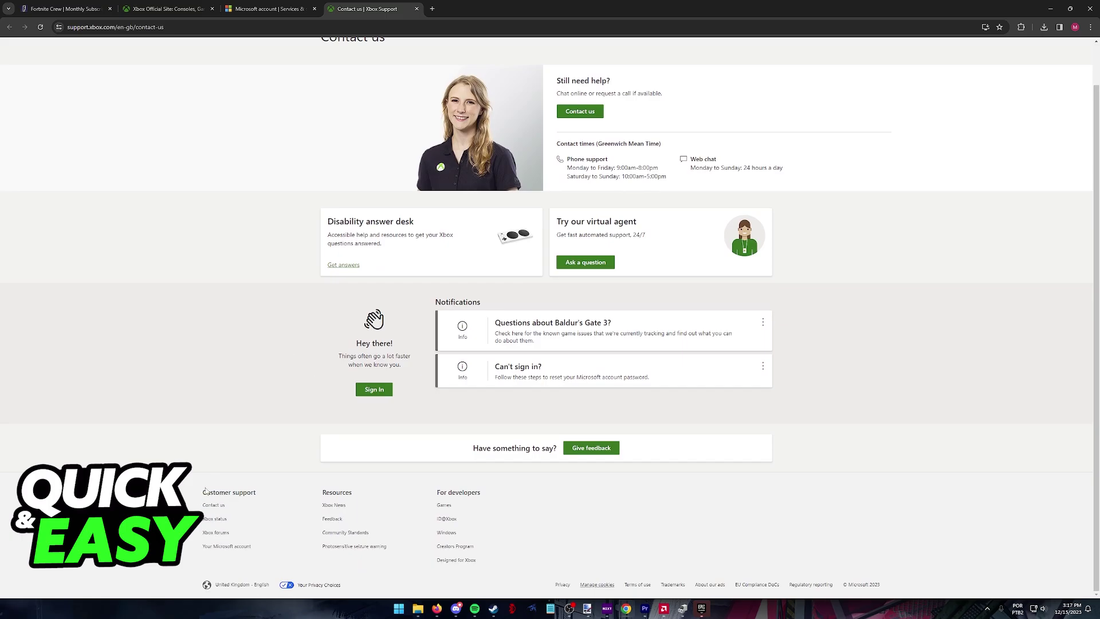
click(168, 9)
scroll(453, 120, down, 10)
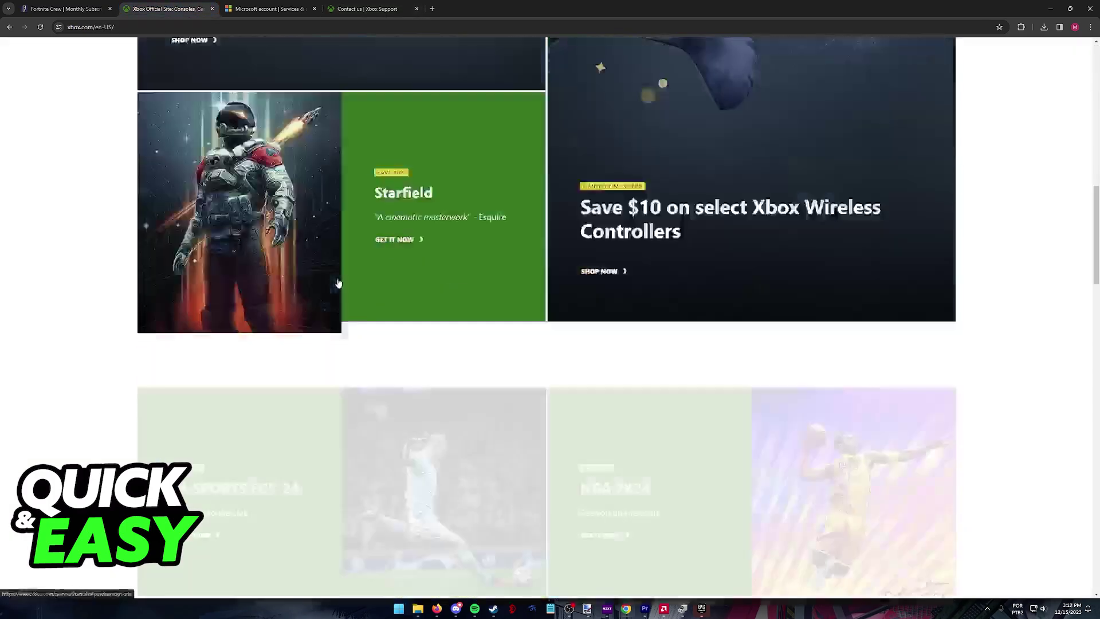
scroll(344, 258, down, 10)
scroll(301, 293, down, 8)
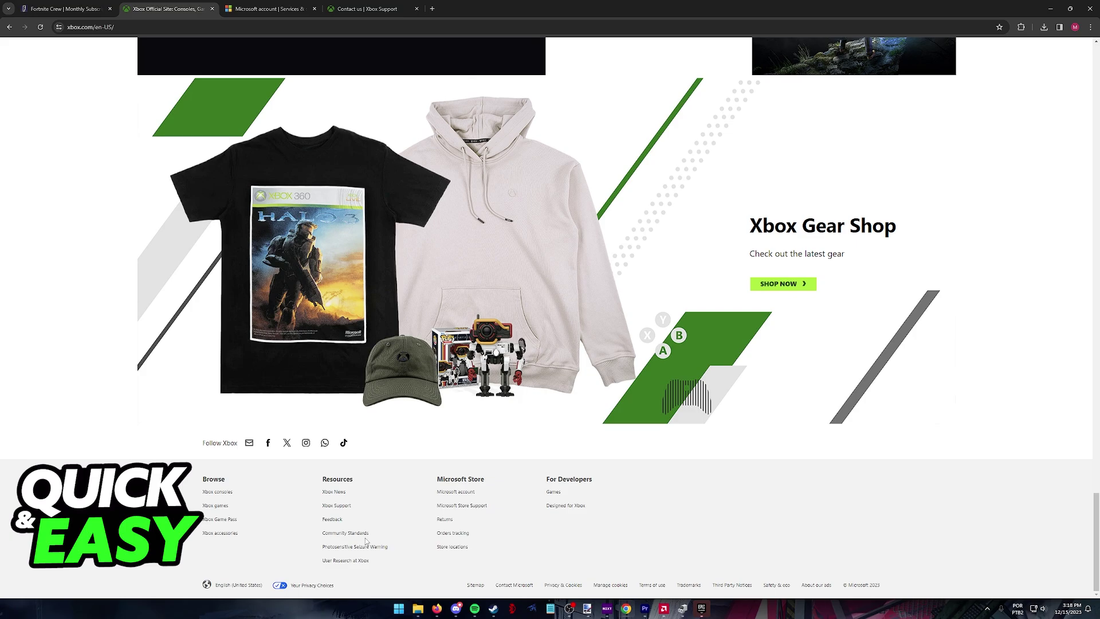
click(365, 9)
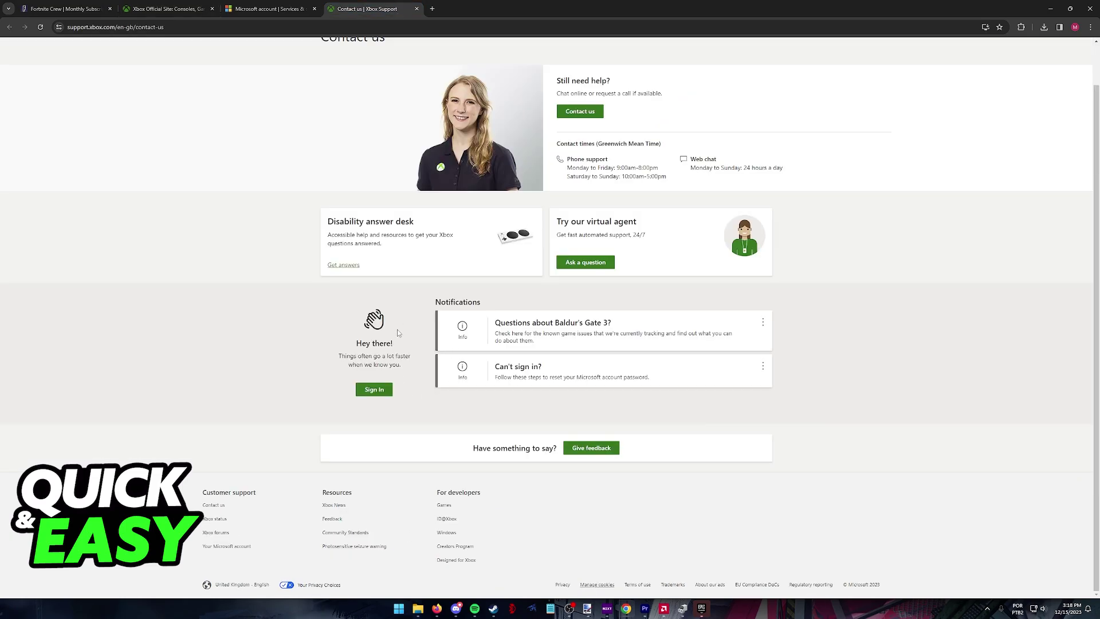
scroll(400, 334, up, 3)
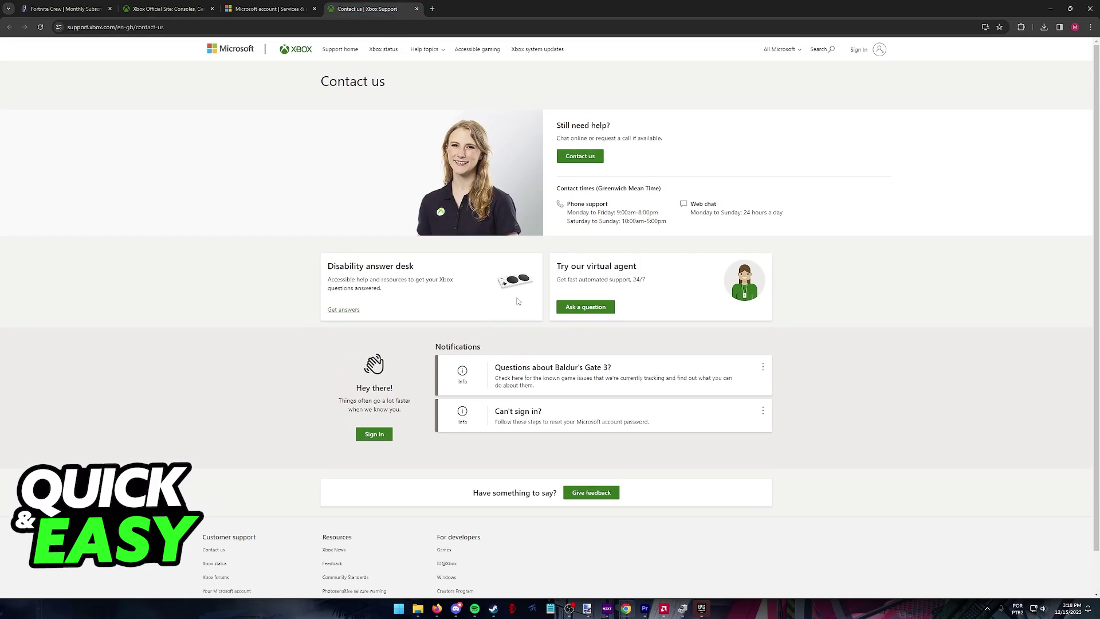